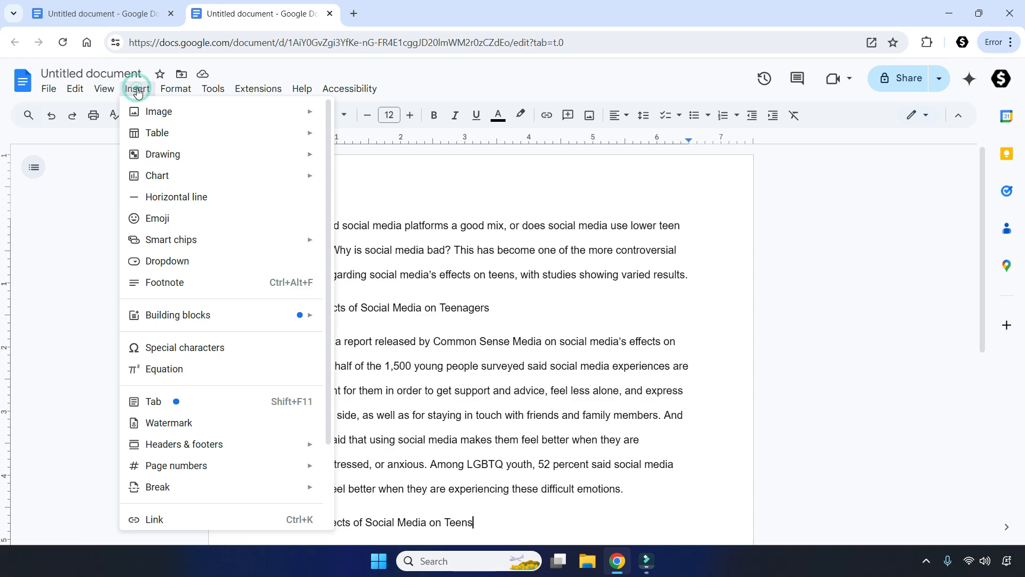
- Start a new drawing in the document and draw an oval about 2 inches wide and 1.7 inches tall near the canvas's upper middle
{"action": "left_click", "coordinate": [170, 156]}
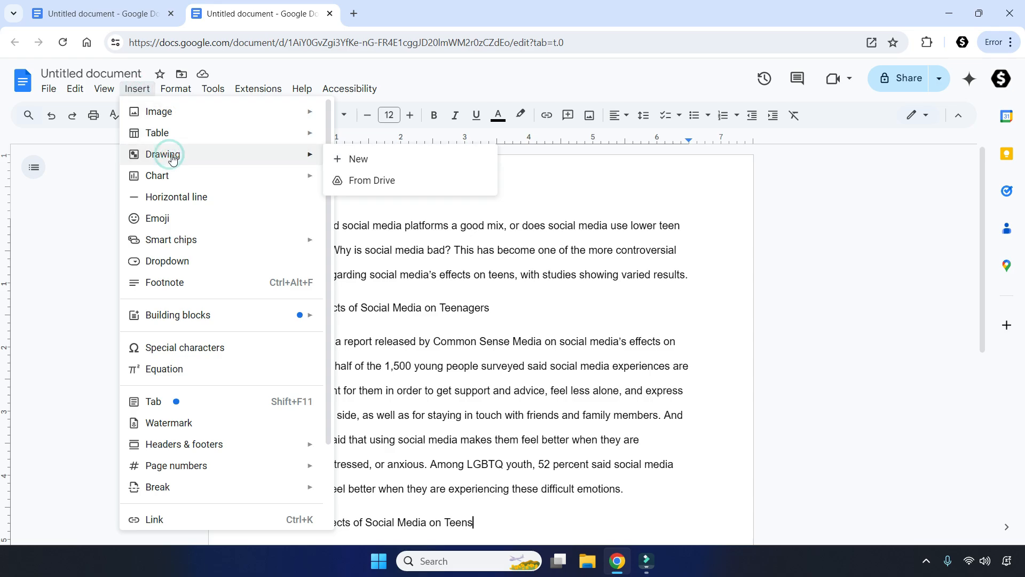
{"action": "left_click", "coordinate": [367, 163]}
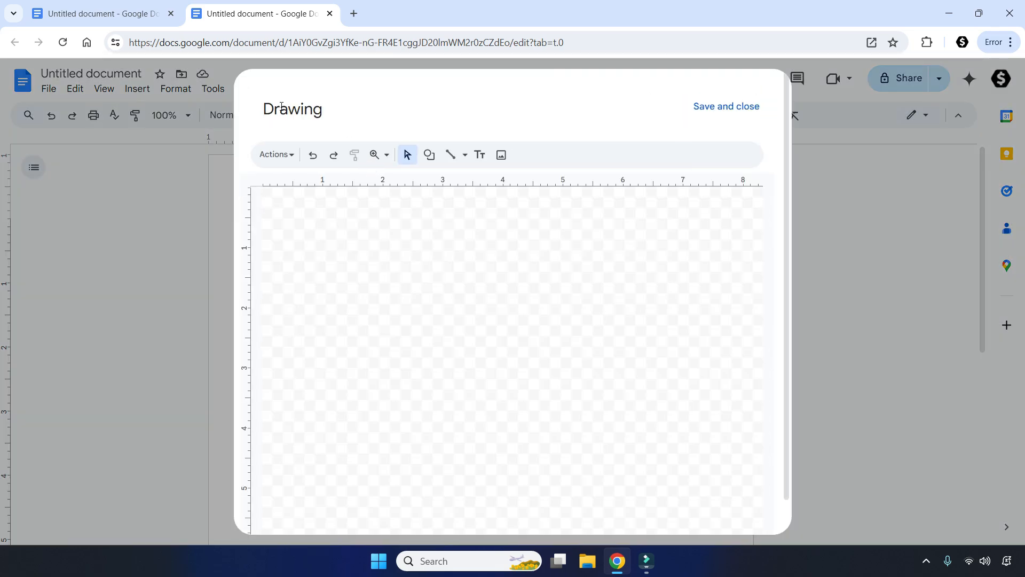
{"action": "left_click", "coordinate": [430, 156]}
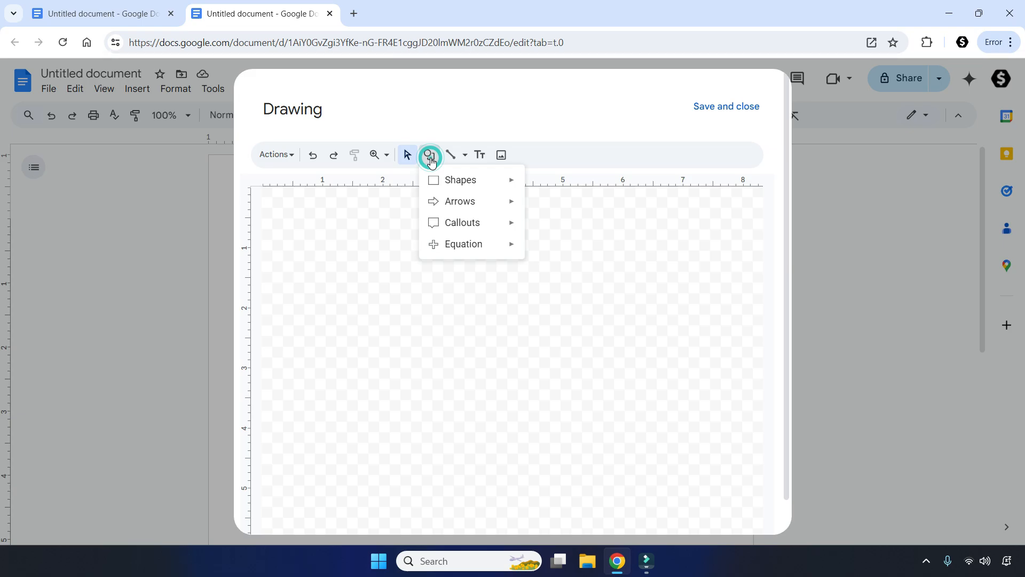
{"action": "mouse_move", "coordinate": [463, 176]}
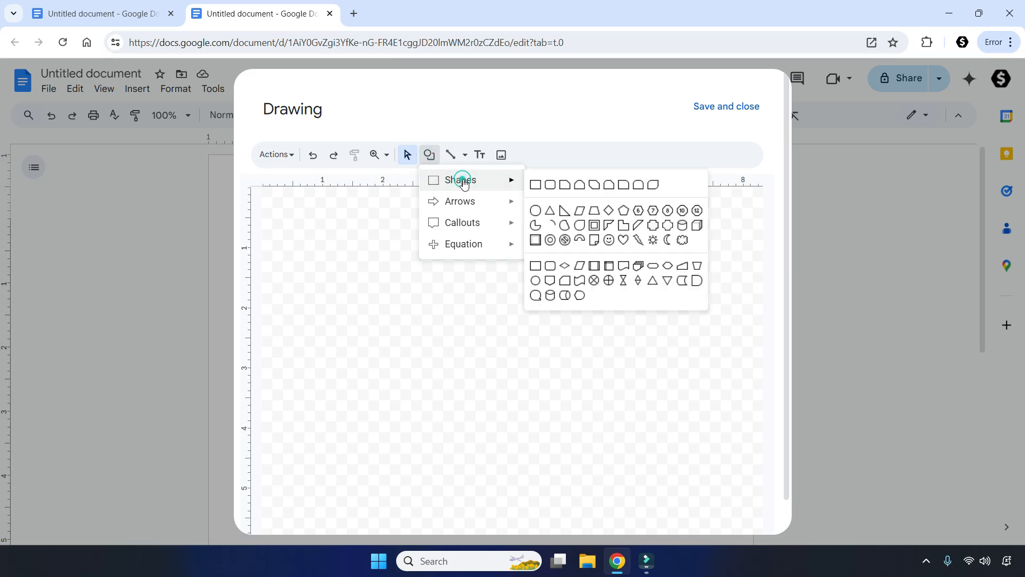
{"action": "left_click", "coordinate": [535, 210]}
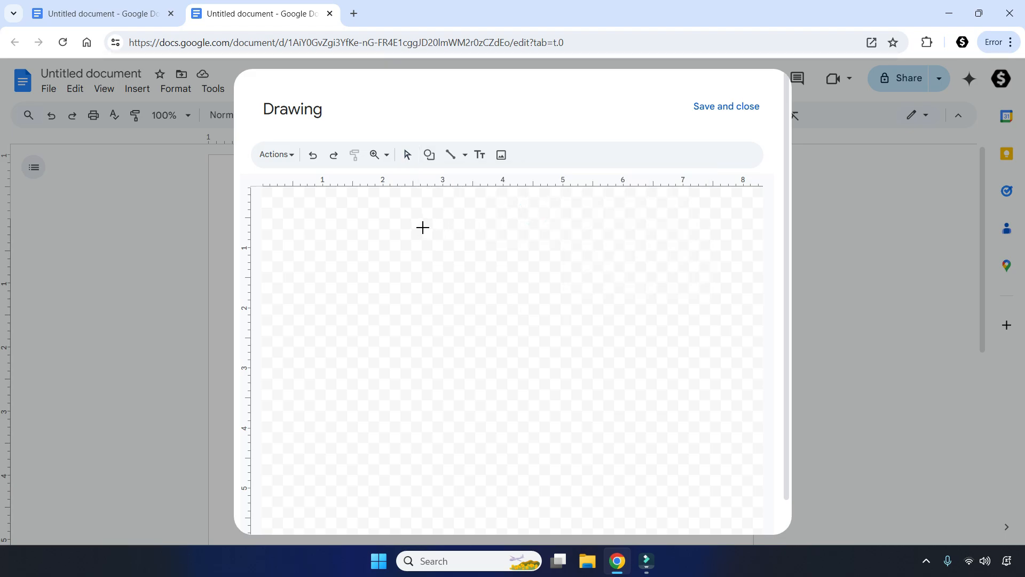
{"action": "left_click_drag", "start_coordinate": [422, 228], "coordinate": [541, 329]}
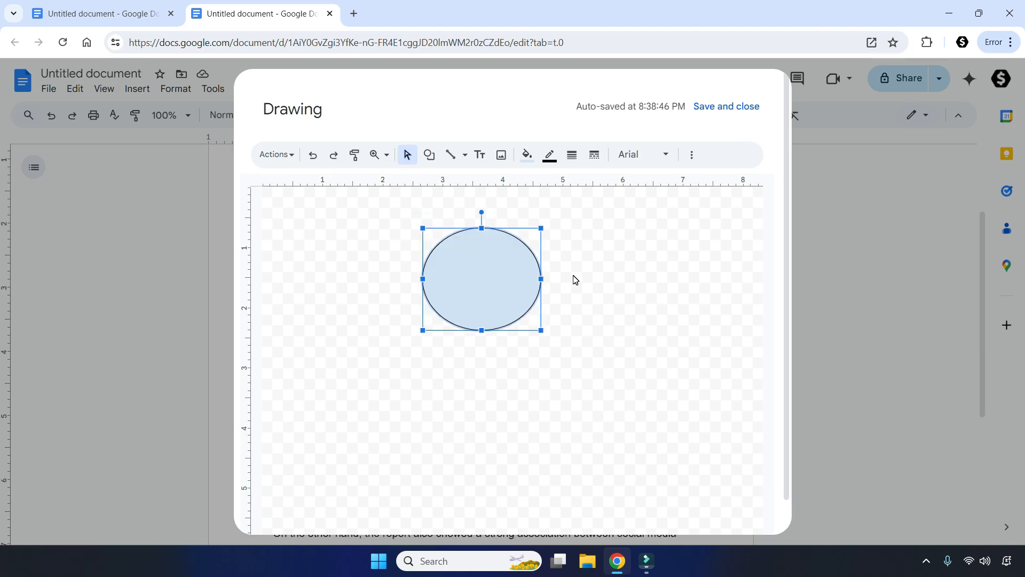
- Make the oval's fill transparent and set its border weight to 8px
{"action": "left_click", "coordinate": [528, 156]}
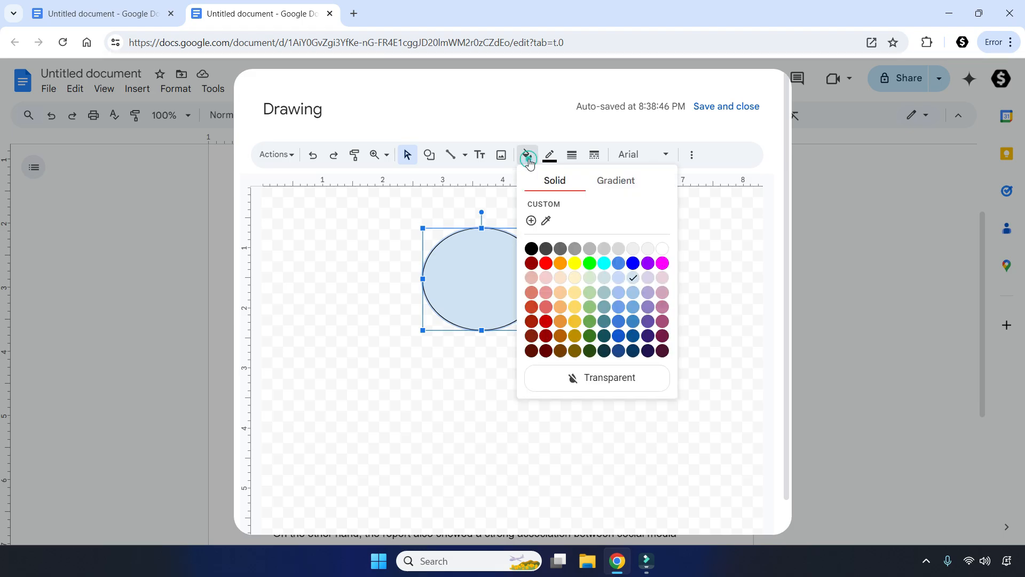
{"action": "left_click", "coordinate": [604, 380]}
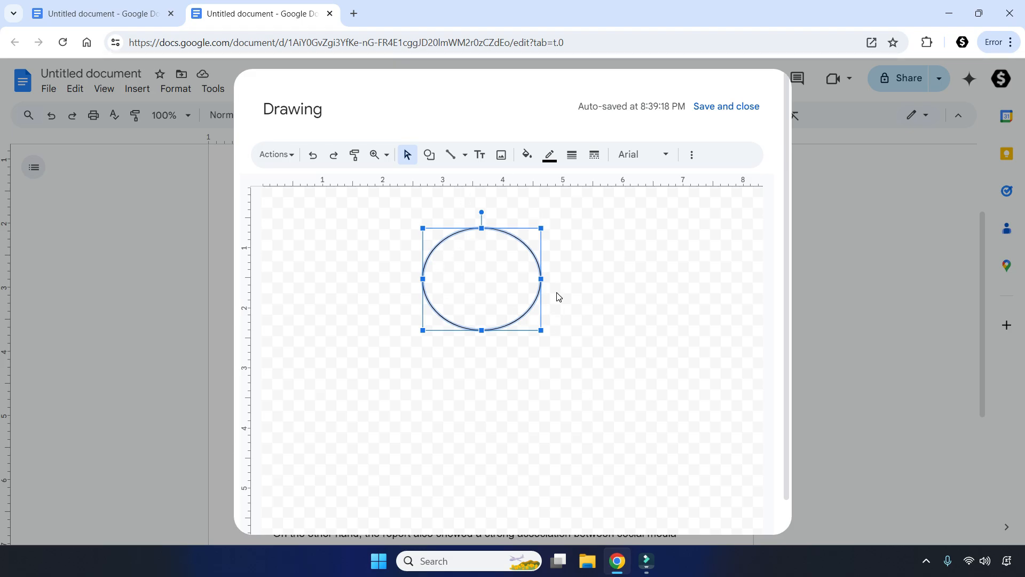
{"action": "left_click", "coordinate": [572, 156]}
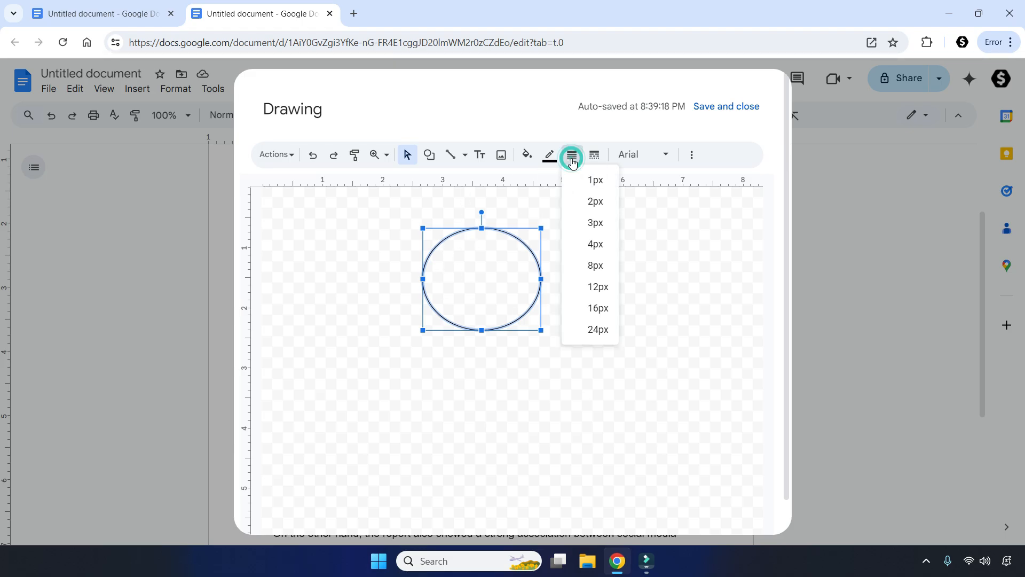
{"action": "left_click", "coordinate": [595, 266]}
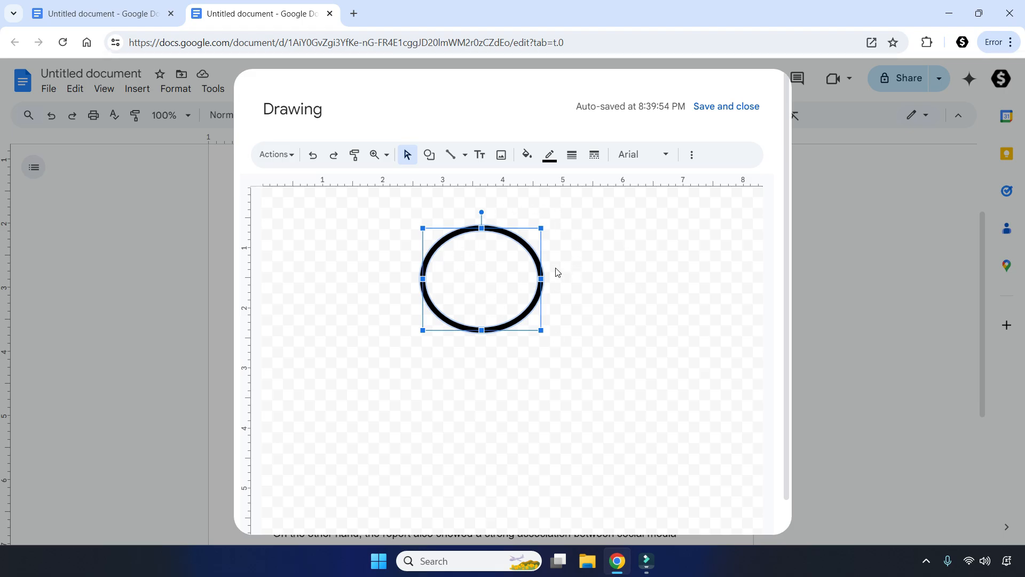
- Colour the oval's border red and save the drawing into the document
{"action": "left_click", "coordinate": [549, 155]}
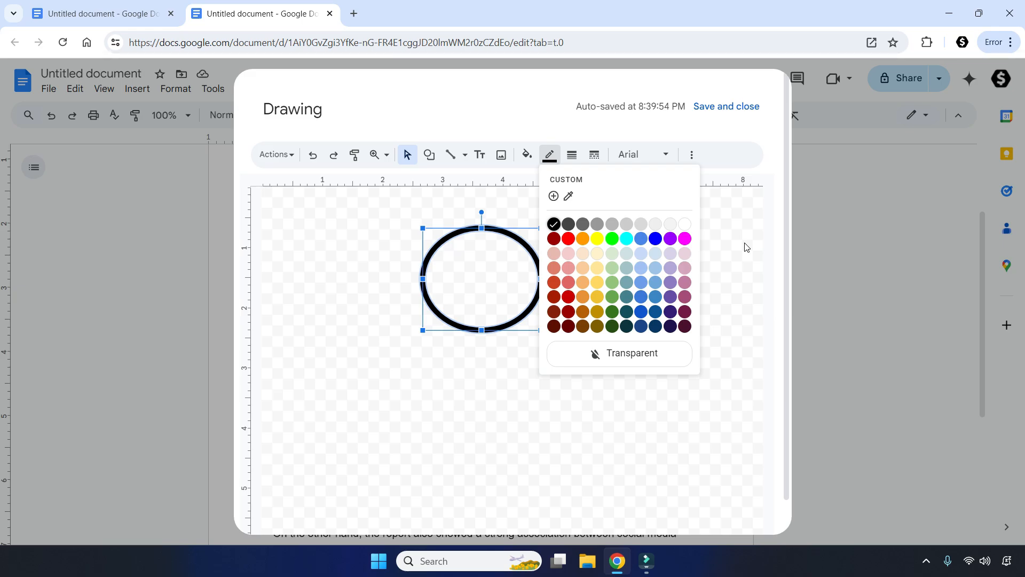
{"action": "left_click", "coordinate": [569, 239]}
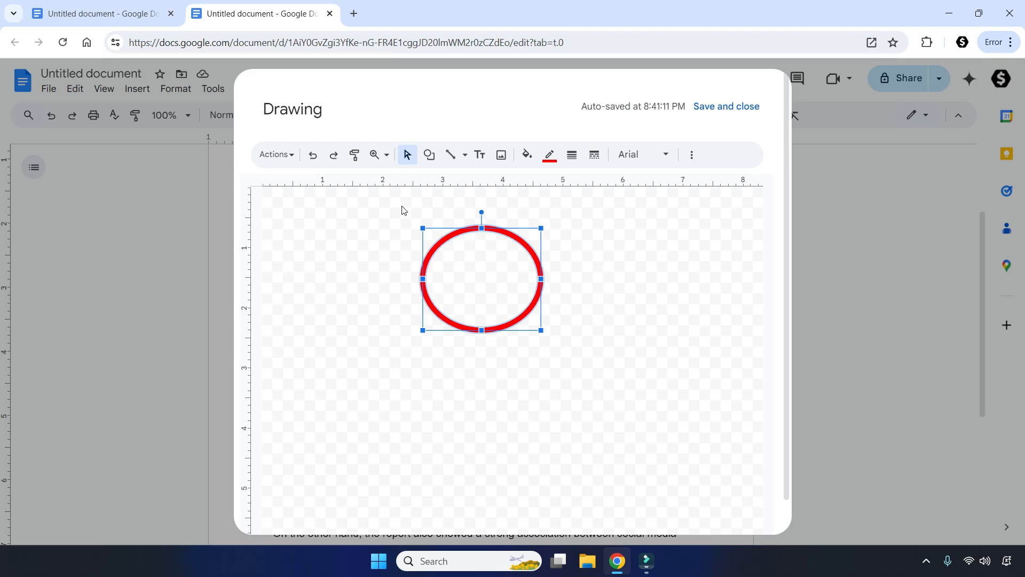
{"action": "left_click", "coordinate": [582, 305]}
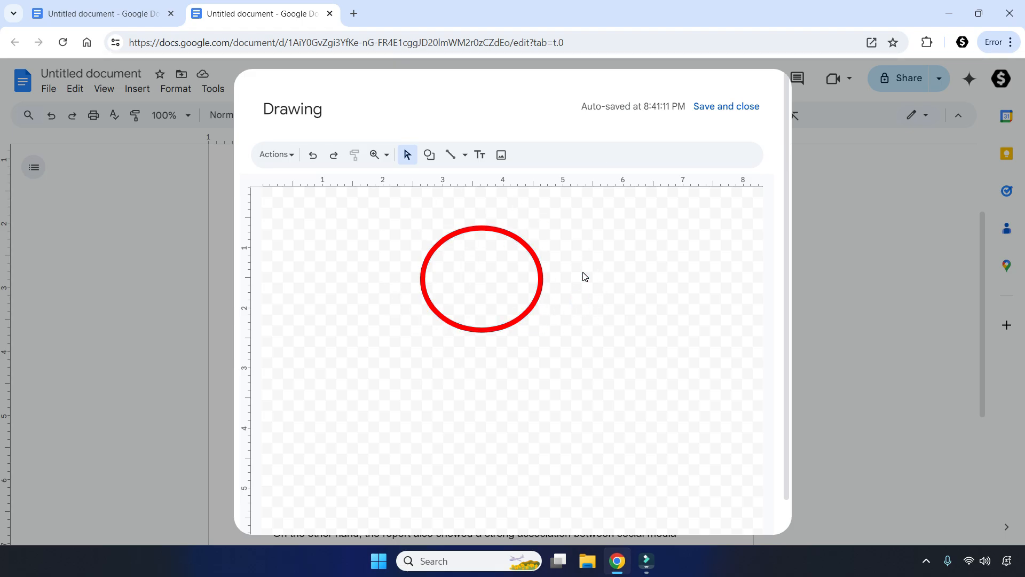
{"action": "left_click", "coordinate": [729, 109]}
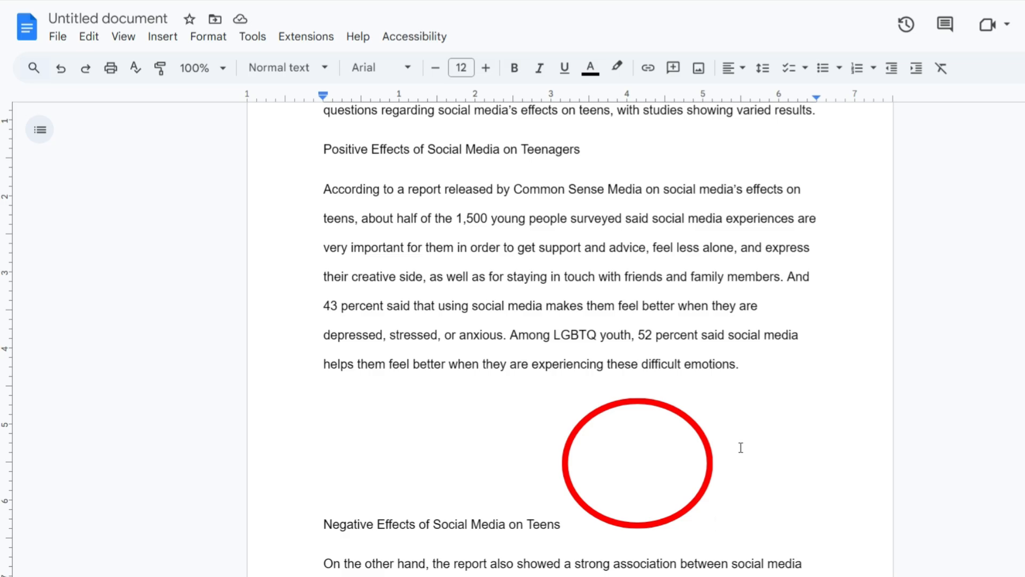
- Set the red oval in front of text and move it over "social media's effects" in the paragraph below the Positive Effects heading
{"action": "left_click", "coordinate": [644, 439]}
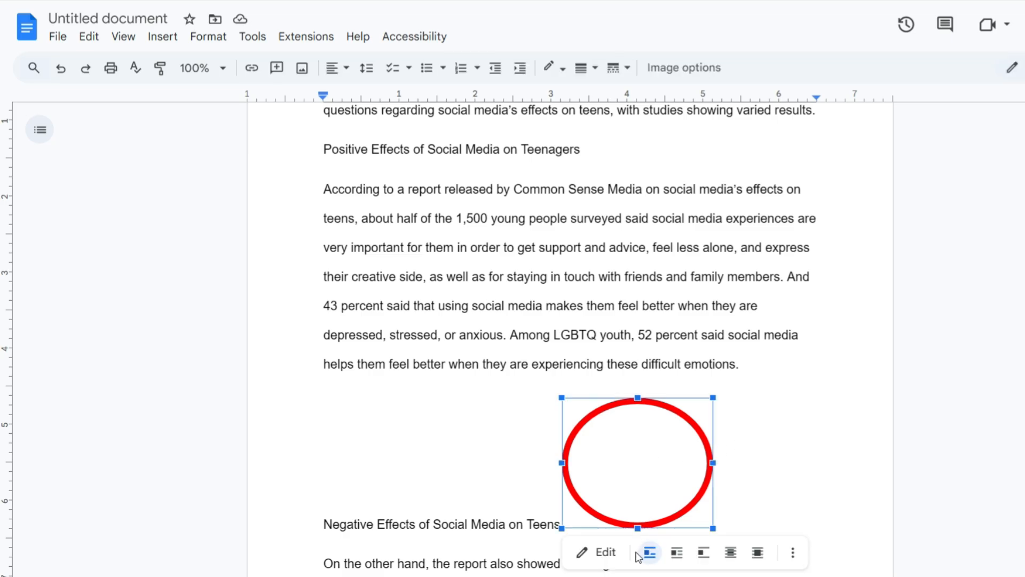
{"action": "left_click", "coordinate": [758, 553]}
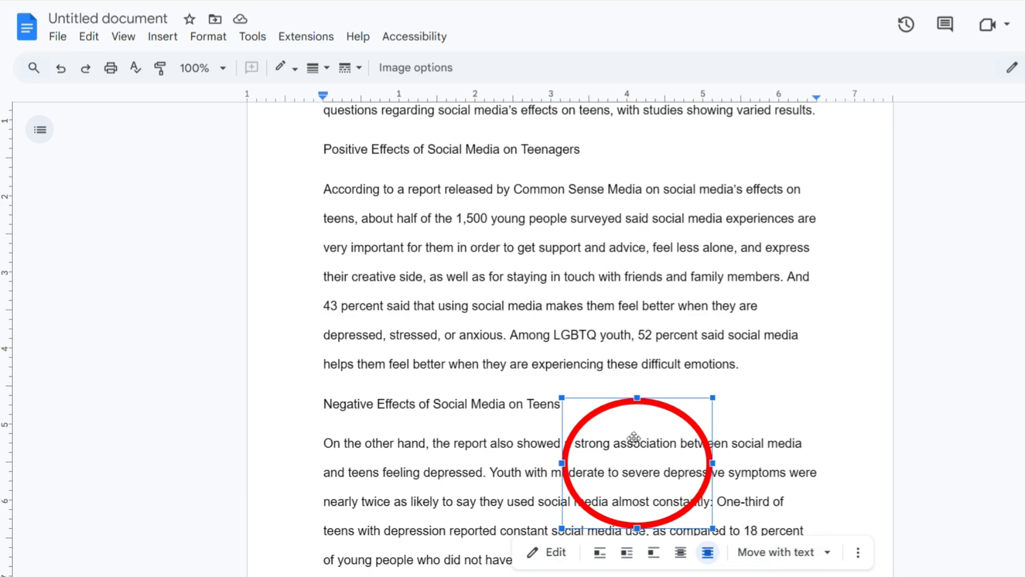
{"action": "left_click", "coordinate": [643, 427]}
{"action": "left_click_drag", "start_coordinate": [644, 426], "coordinate": [402, 195]}
{"action": "scroll", "coordinate": [942, 325], "scroll_direction": "up", "scroll_amount": 3}
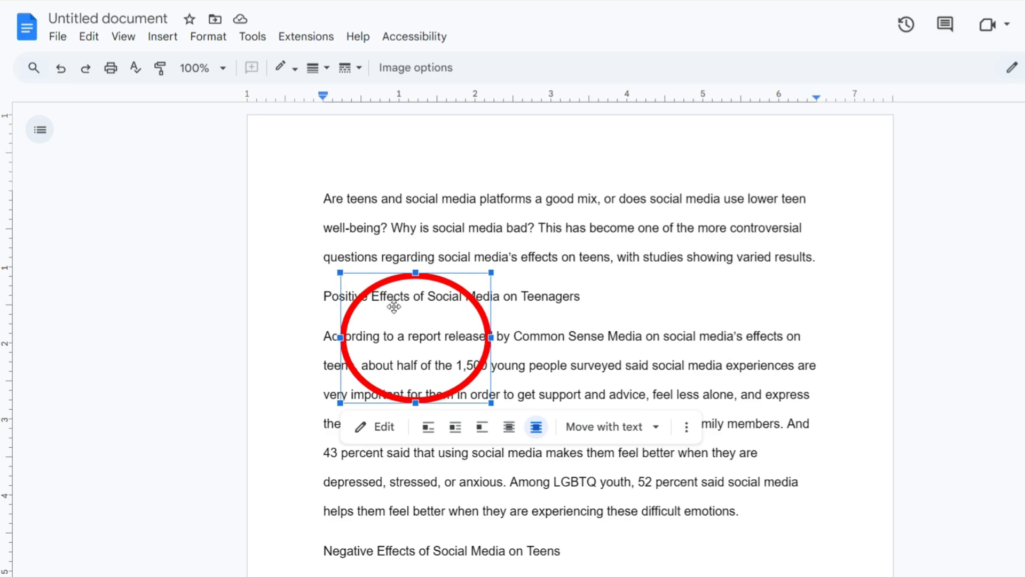
{"action": "left_click_drag", "start_coordinate": [412, 310], "coordinate": [729, 310]}
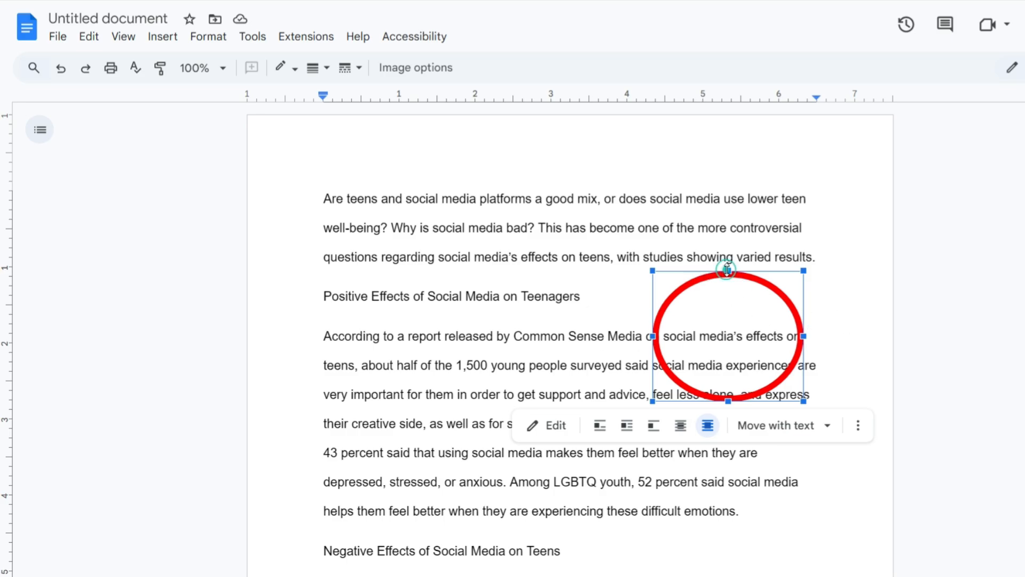
- Shrink the red oval's height and width so that it closely encircles the words "social media's effects"
{"action": "left_click_drag", "start_coordinate": [728, 269], "coordinate": [738, 305]}
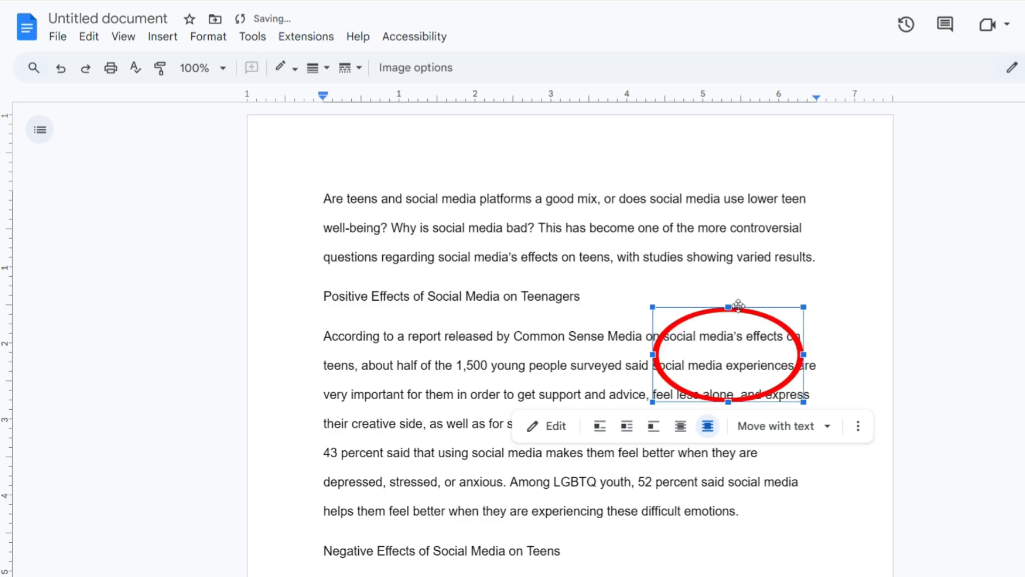
{"action": "left_click_drag", "start_coordinate": [728, 401], "coordinate": [733, 359]}
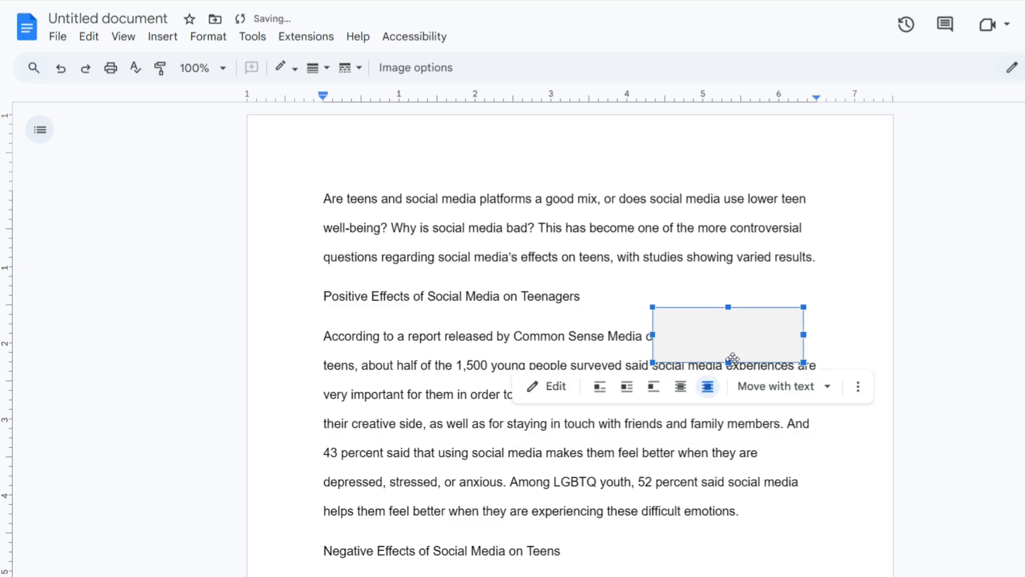
{"action": "left_click_drag", "start_coordinate": [804, 335], "coordinate": [795, 335]}
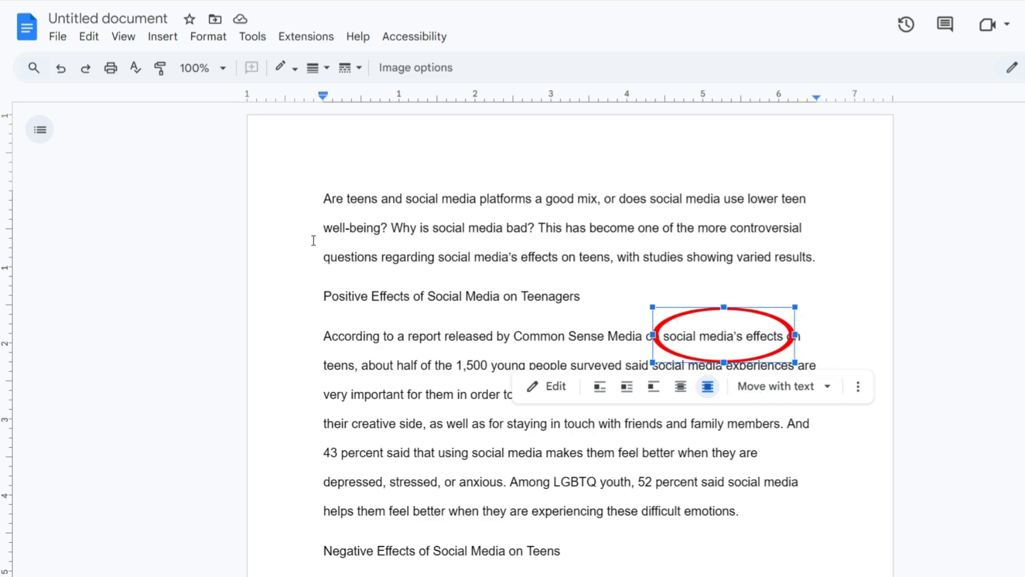
{"action": "left_click", "coordinate": [582, 275]}
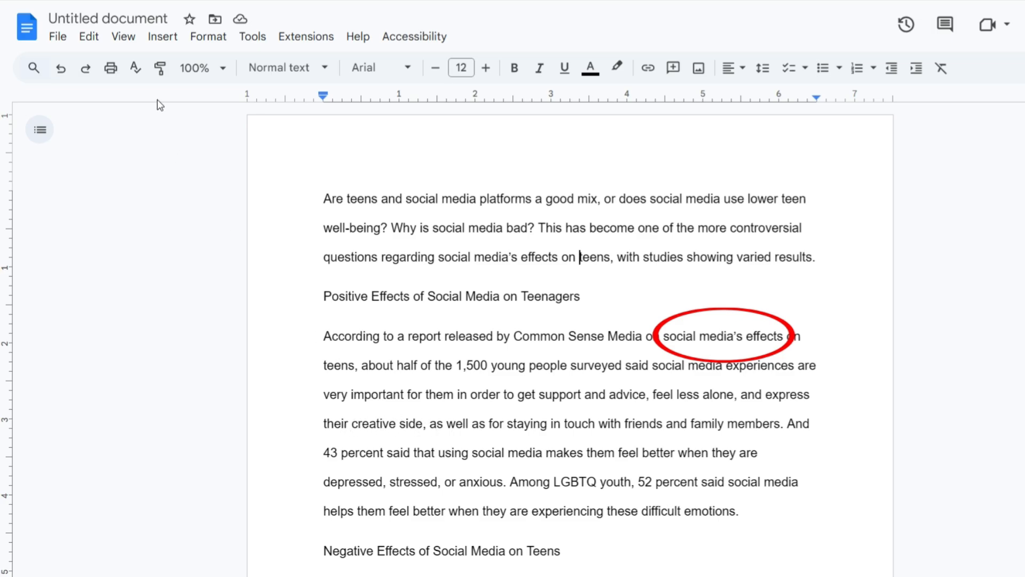
- Start a second new drawing and draw an oval about 1.9 inches wide and 1.8 inches tall near the canvas's upper middle
{"action": "left_click", "coordinate": [161, 39]}
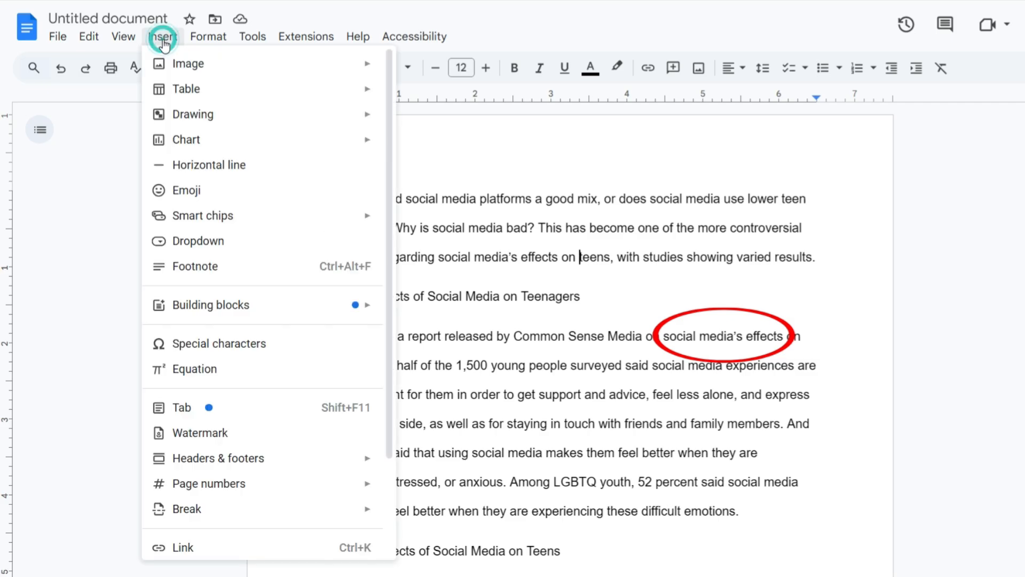
{"action": "left_click", "coordinate": [226, 119]}
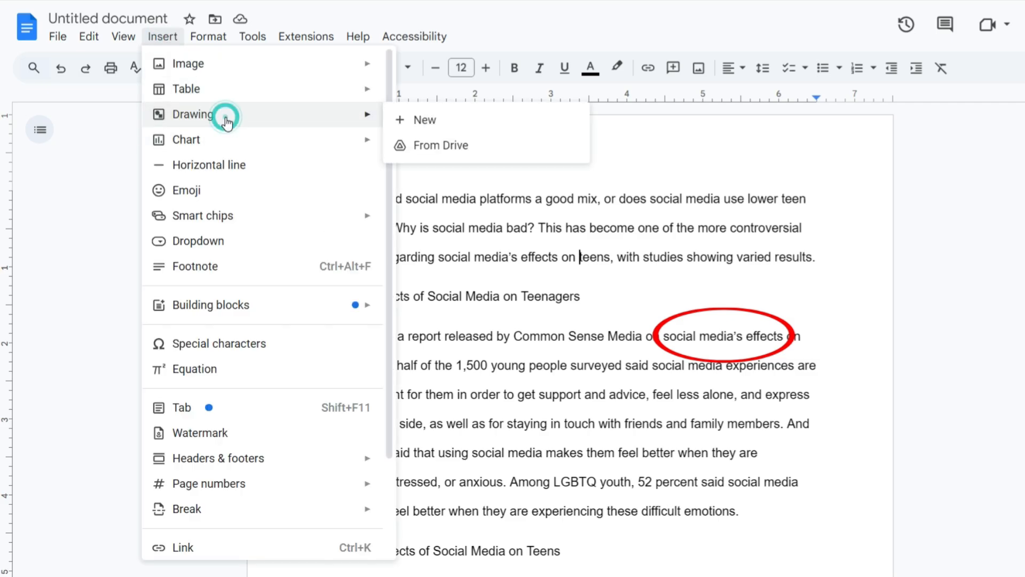
{"action": "left_click", "coordinate": [439, 125]}
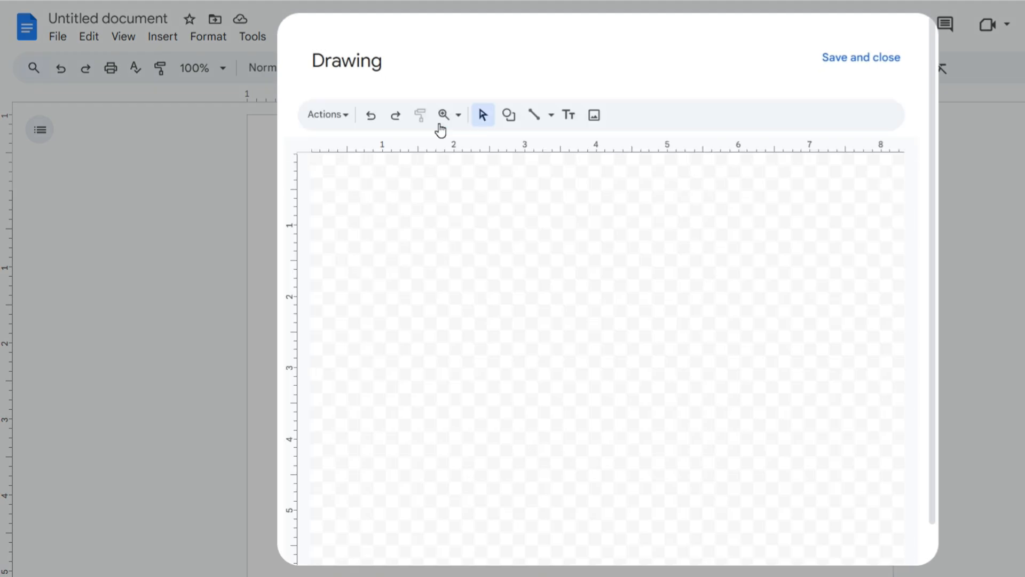
{"action": "left_click", "coordinate": [509, 115]}
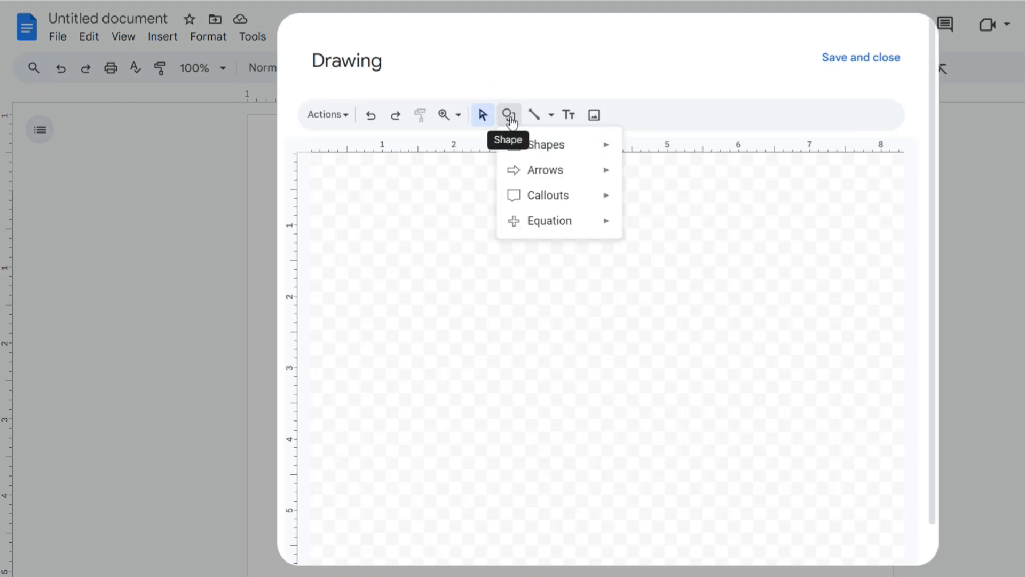
{"action": "left_click", "coordinate": [550, 146]}
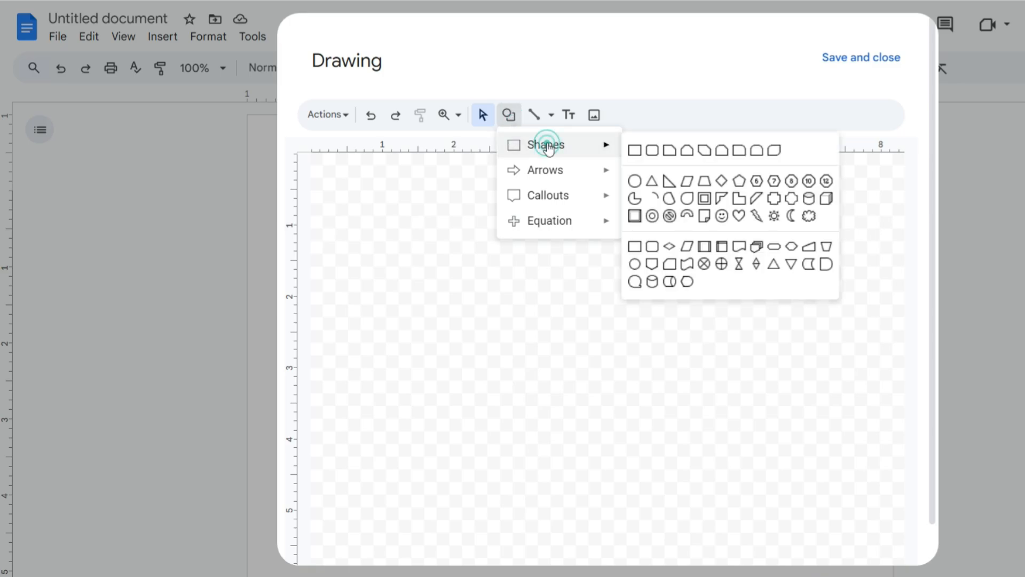
{"action": "left_click", "coordinate": [635, 182]}
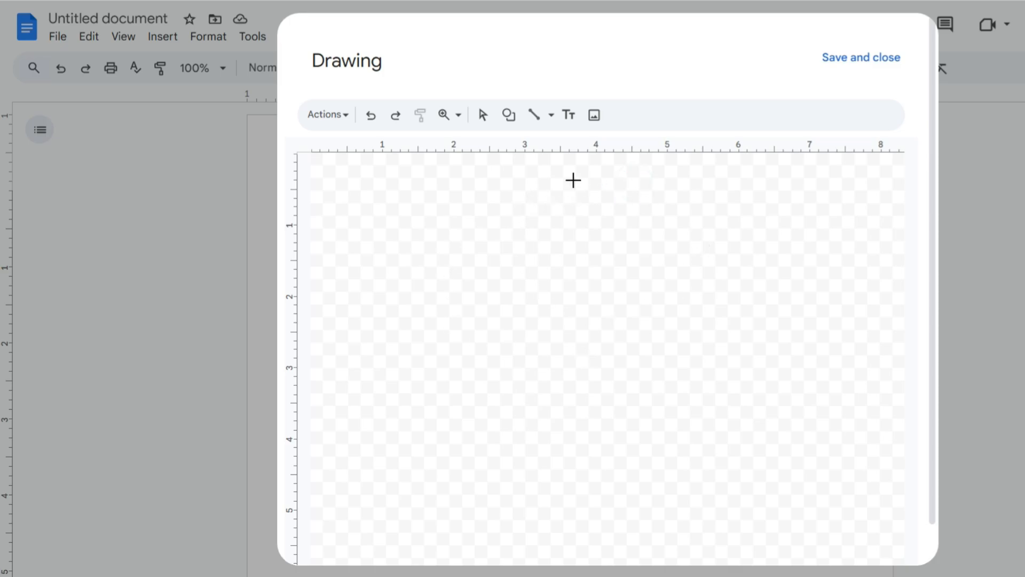
{"action": "left_click_drag", "start_coordinate": [538, 194], "coordinate": [674, 321]}
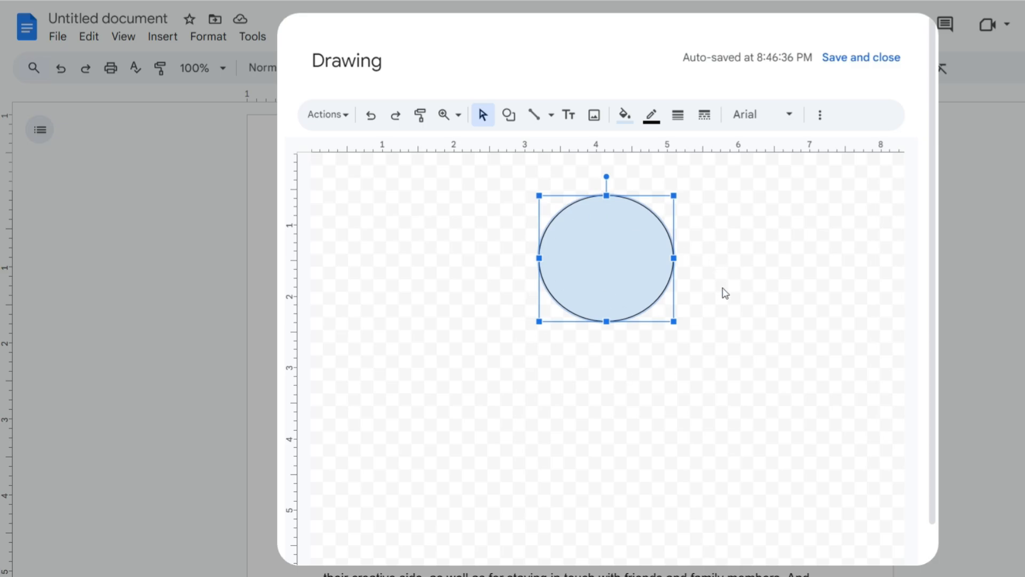
- Give the second oval a transparent fill and a 12px border weight
{"action": "left_click", "coordinate": [625, 115]}
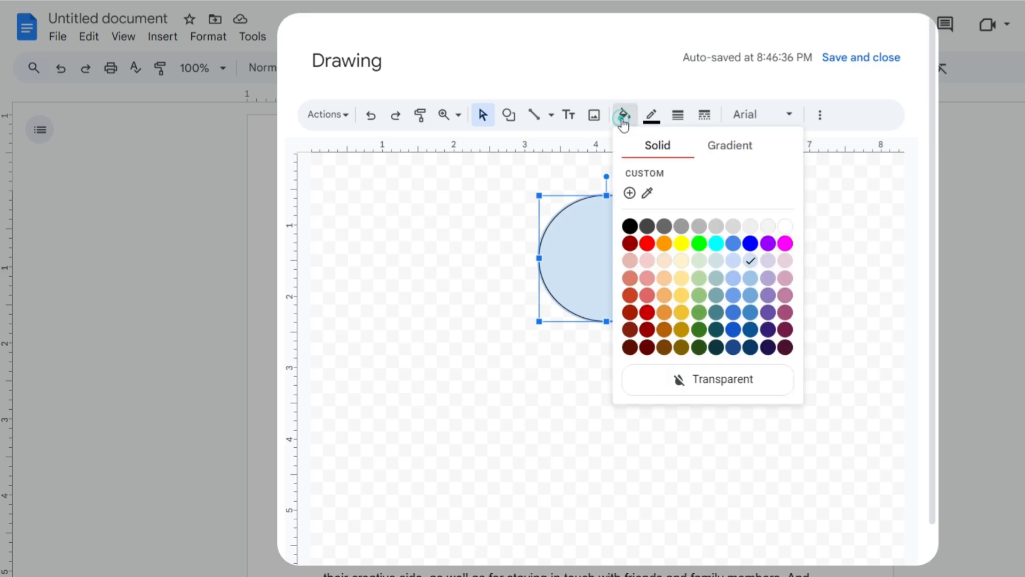
{"action": "left_click", "coordinate": [708, 384]}
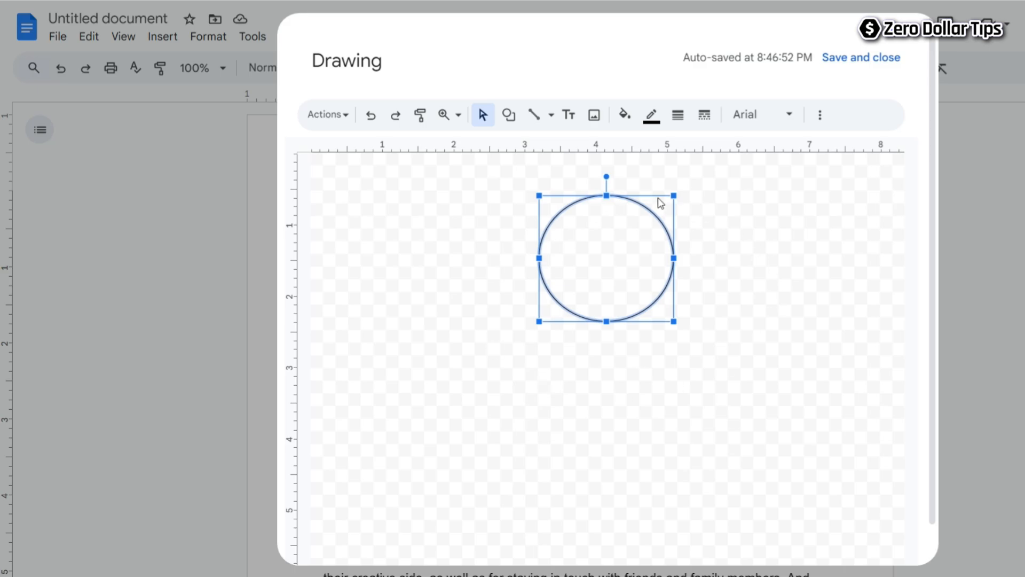
{"action": "left_click", "coordinate": [679, 119]}
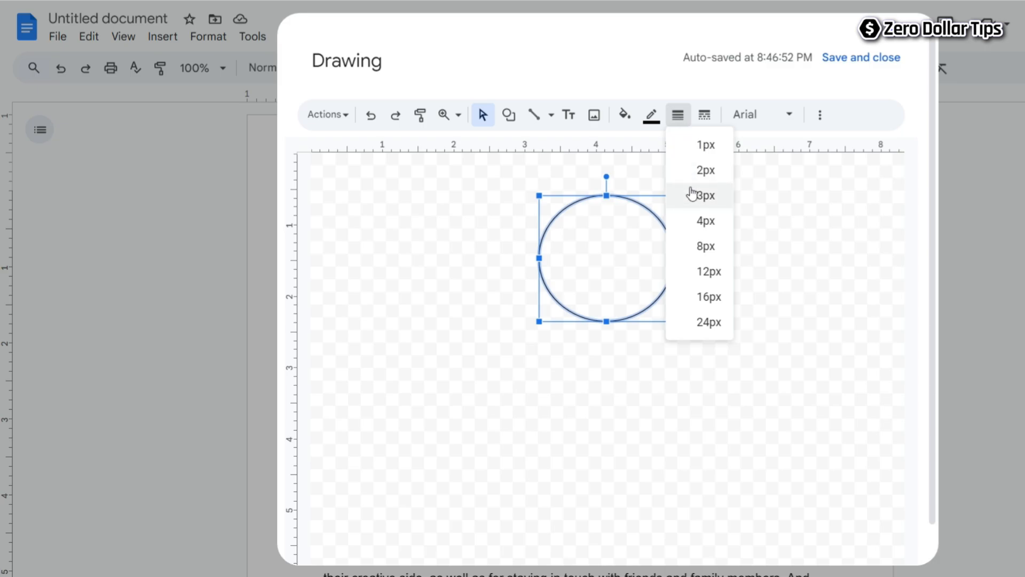
{"action": "left_click", "coordinate": [697, 273]}
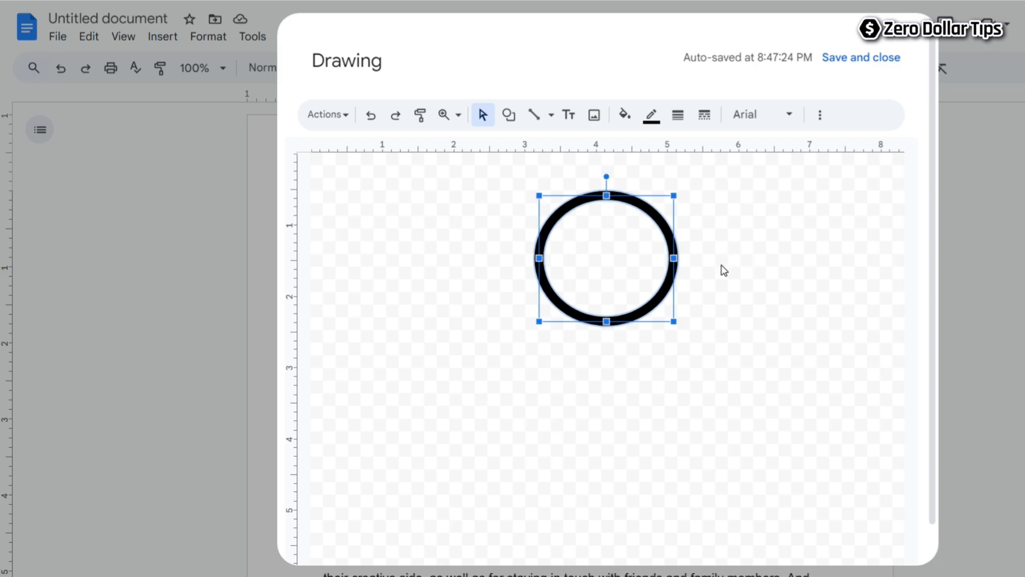
- Colour the second oval's border blue and deselect the shape
{"action": "left_click", "coordinate": [651, 119]}
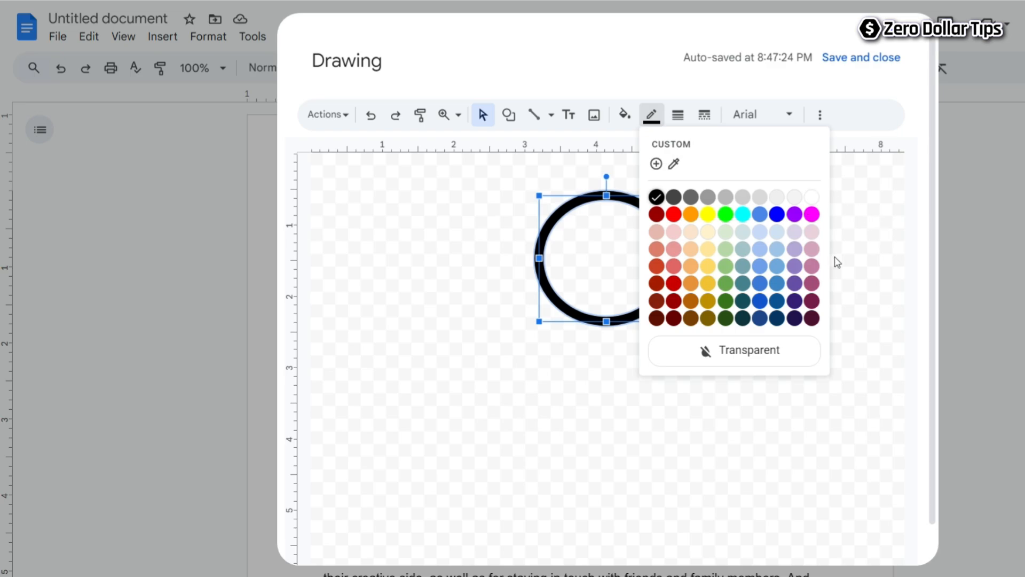
{"action": "left_click", "coordinate": [777, 215]}
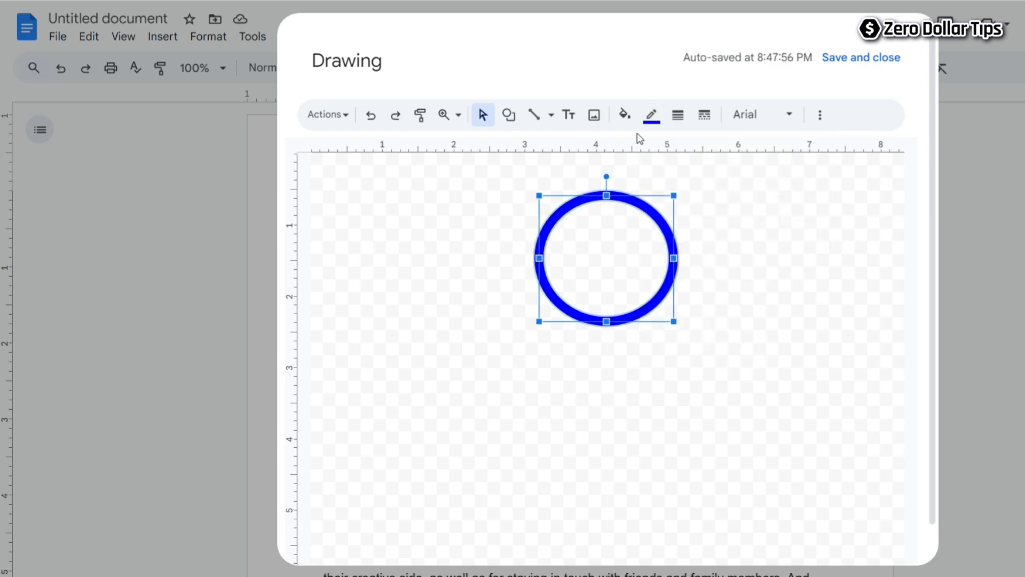
{"action": "left_click", "coordinate": [636, 354]}
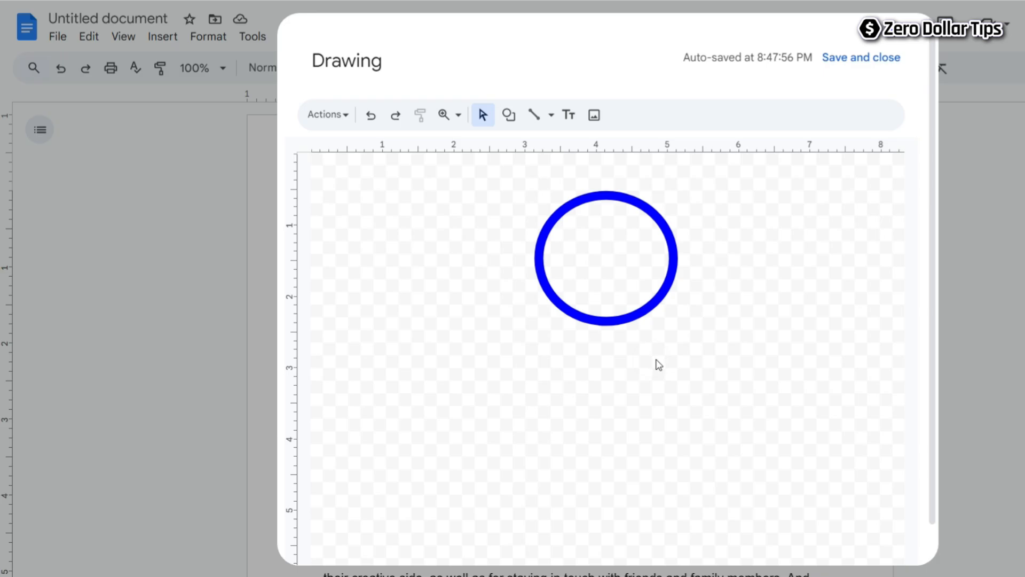
- Save the blue oval drawing into the document and set it in front of the text
{"action": "left_click", "coordinate": [861, 63]}
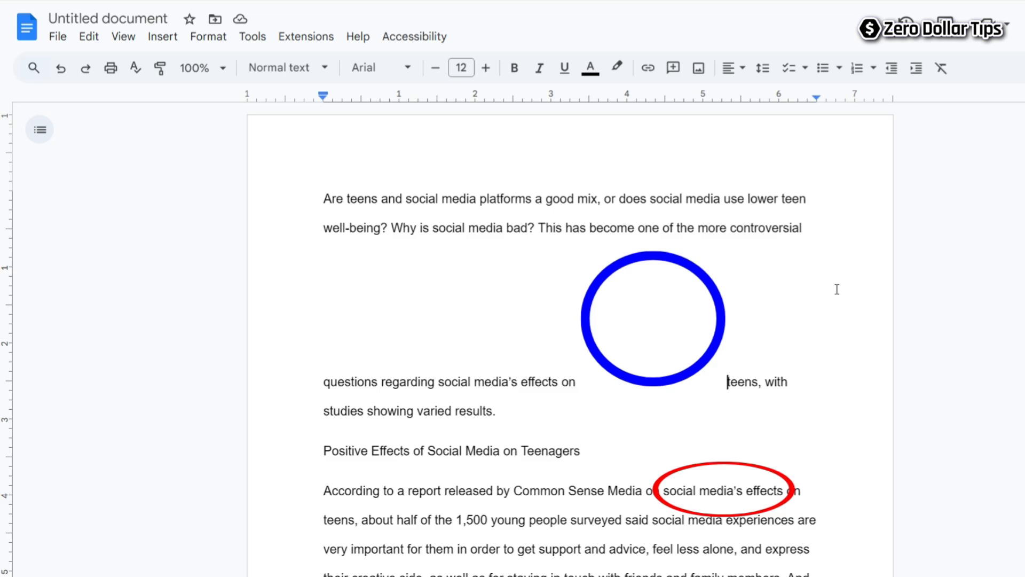
{"action": "left_click", "coordinate": [662, 294]}
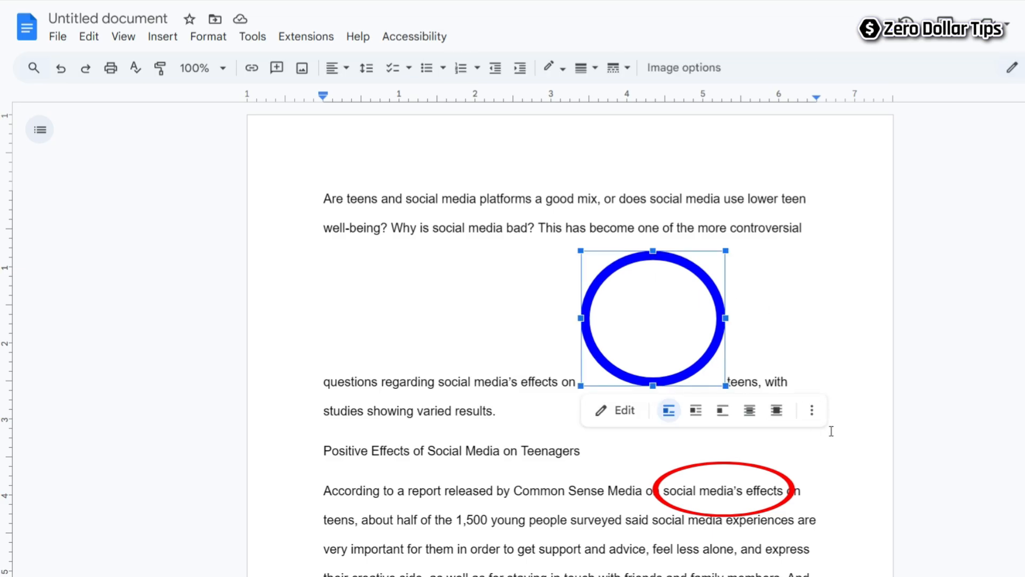
{"action": "left_click", "coordinate": [777, 411]}
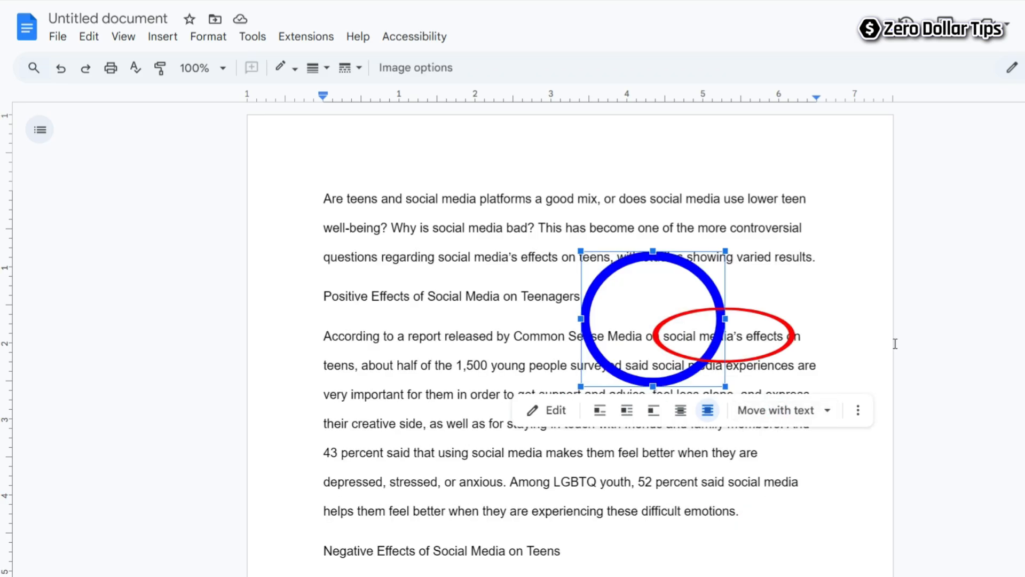
- Move the blue oval over the words "creative side", shrink its height and width to encircle them closely, and deselect it
{"action": "left_click_drag", "start_coordinate": [643, 297], "coordinate": [405, 275]}
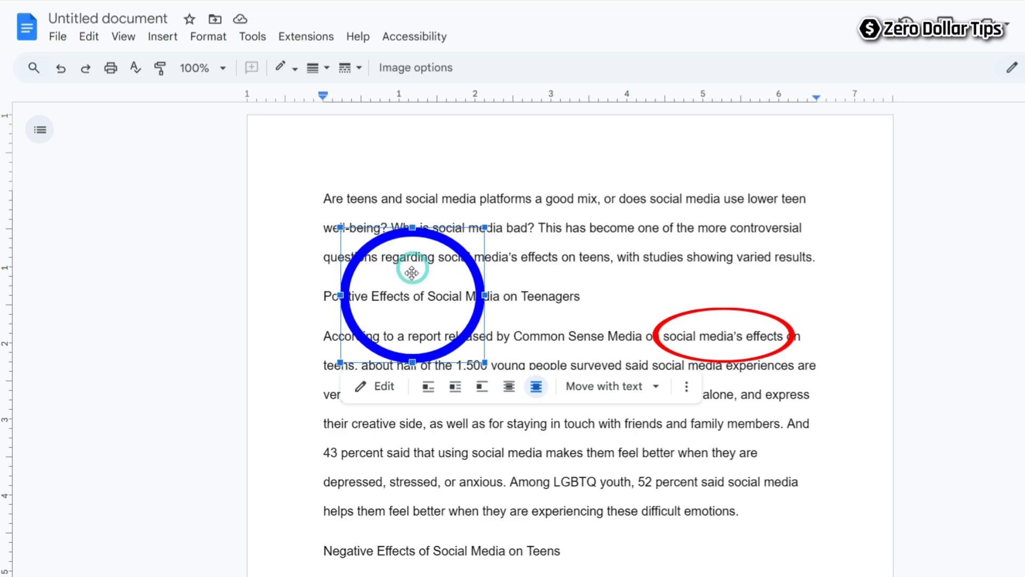
{"action": "left_click_drag", "start_coordinate": [415, 270], "coordinate": [391, 389]}
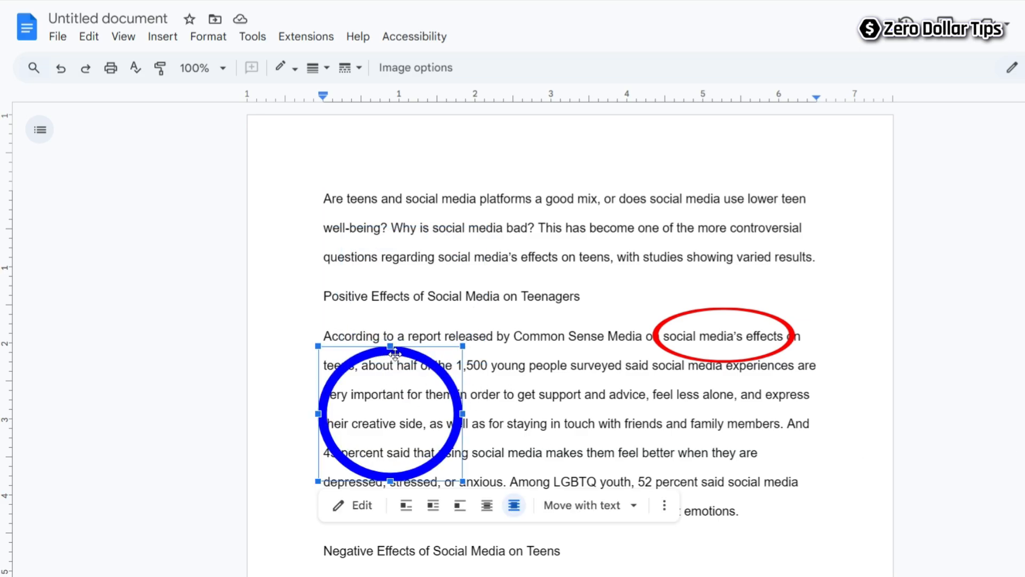
{"action": "left_click_drag", "start_coordinate": [390, 346], "coordinate": [406, 398]}
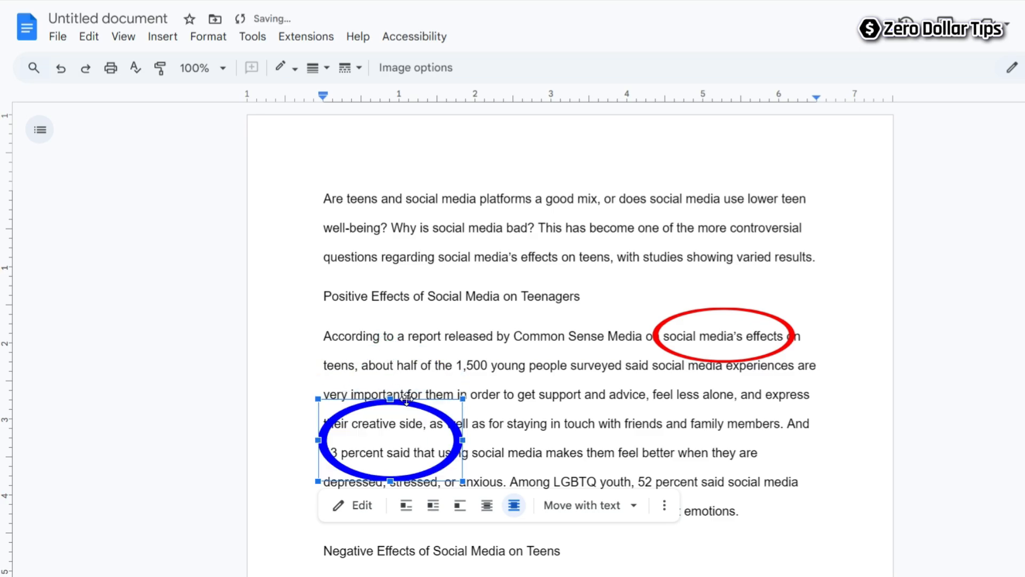
{"action": "left_click_drag", "start_coordinate": [392, 476], "coordinate": [392, 446]}
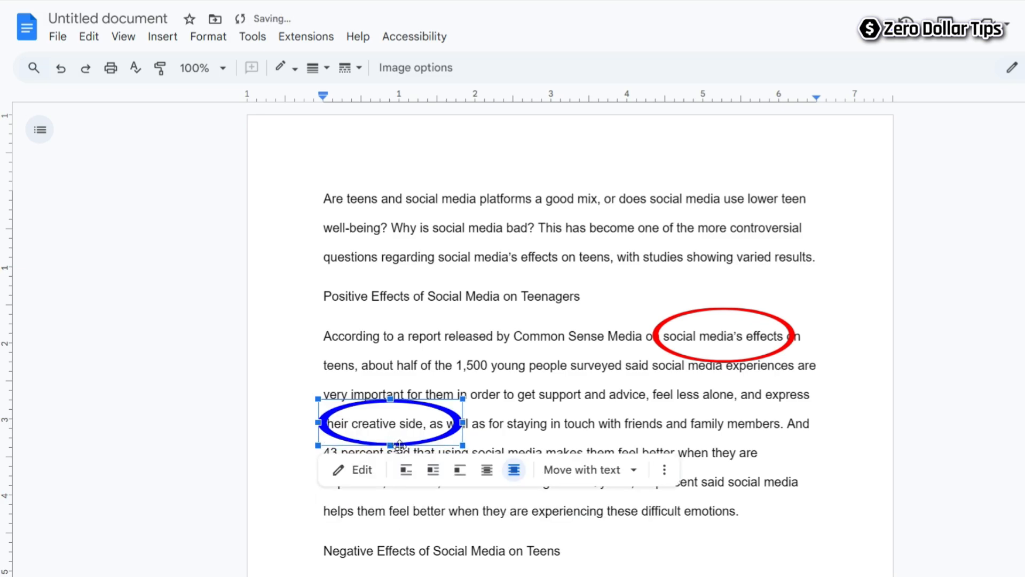
{"action": "left_click_drag", "start_coordinate": [463, 422], "coordinate": [431, 423]}
{"action": "left_click_drag", "start_coordinate": [319, 423], "coordinate": [342, 422]}
{"action": "left_click_drag", "start_coordinate": [437, 424], "coordinate": [436, 424]}
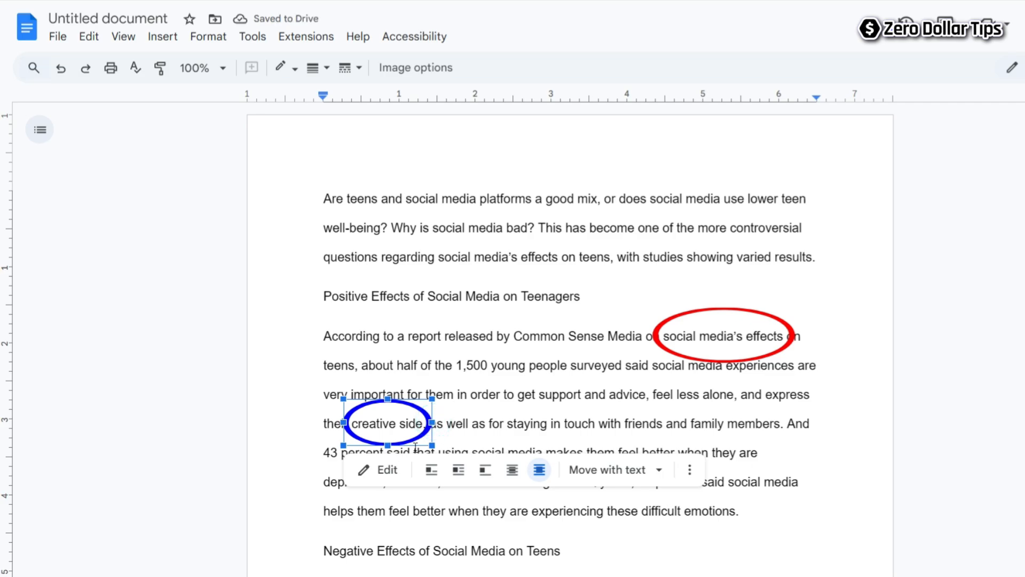
{"action": "left_click", "coordinate": [814, 433]}
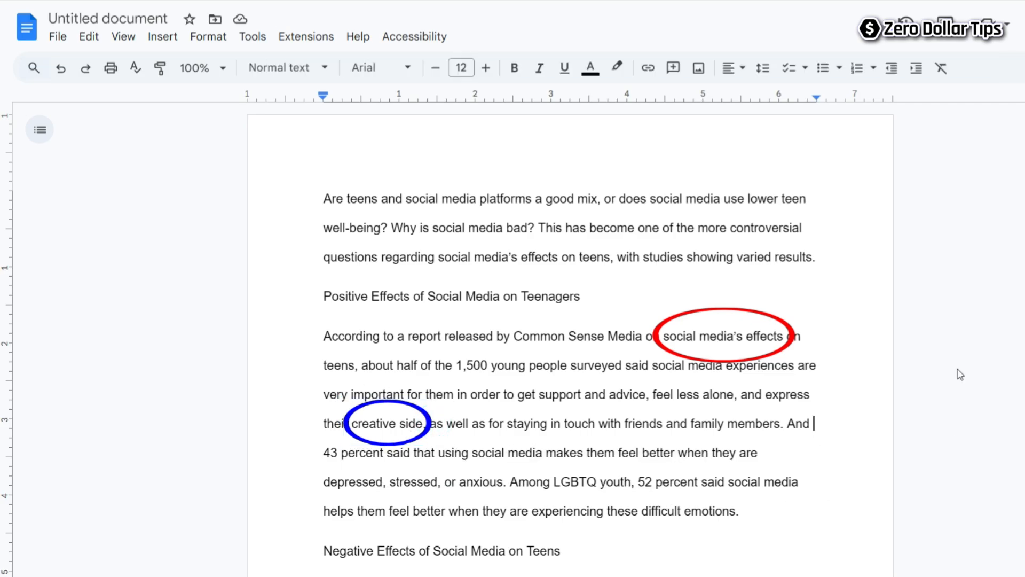